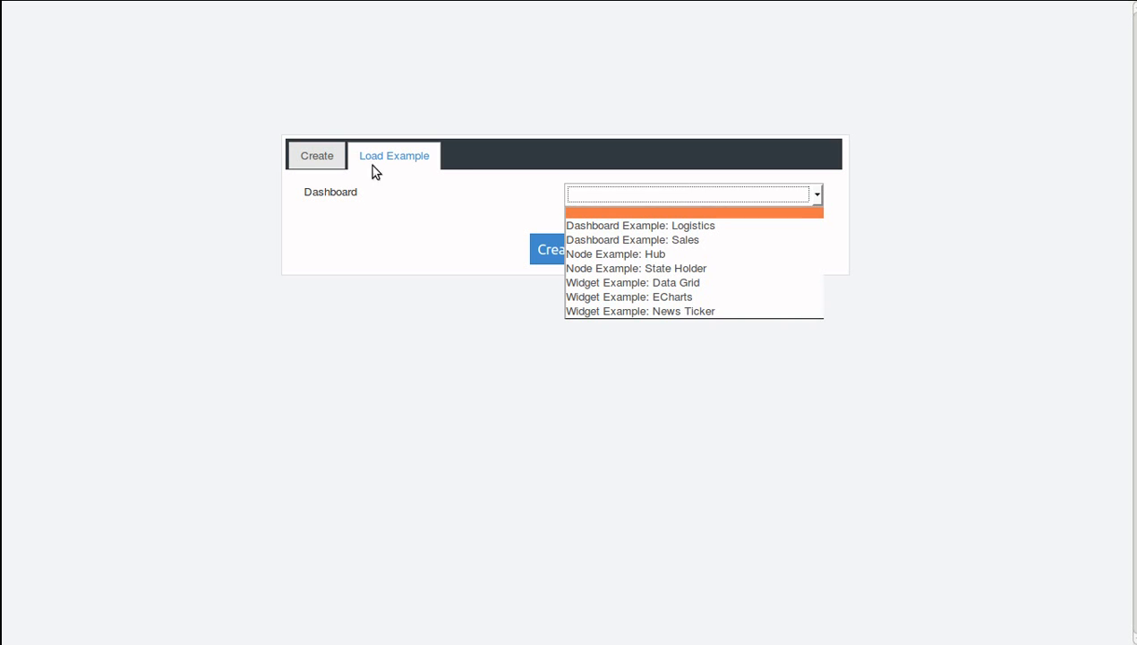
# Create a dashboard from the "Widget Example: Data Grid" example
pyautogui.click(731, 284)
pyautogui.click(568, 255)
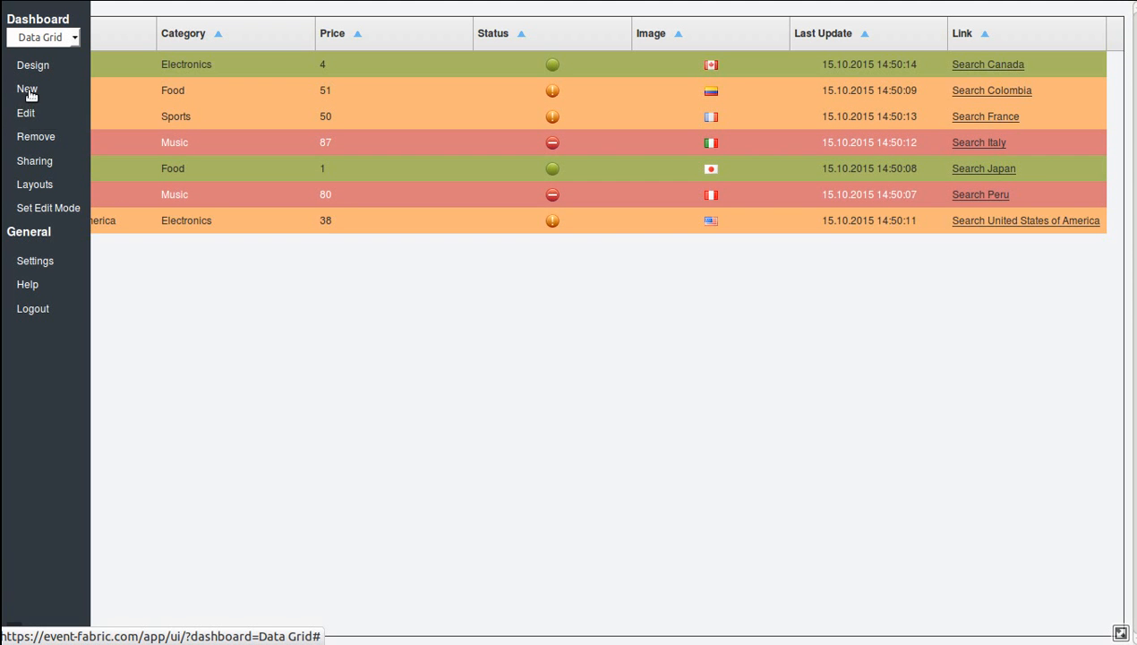
pyautogui.click(27, 90)
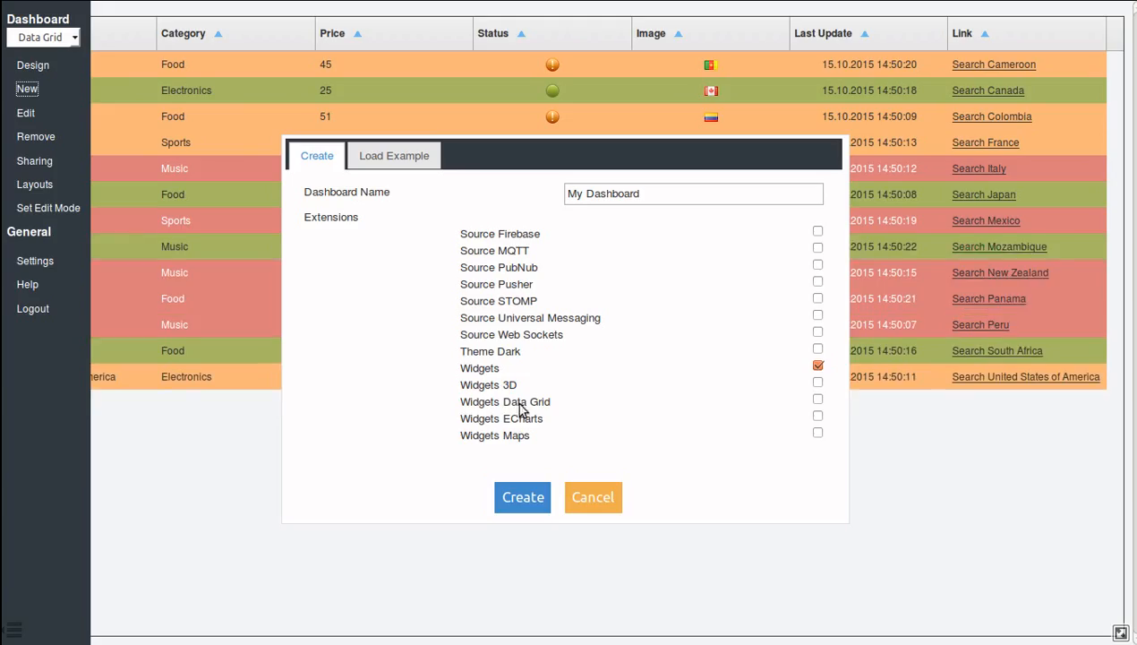
pyautogui.click(818, 398)
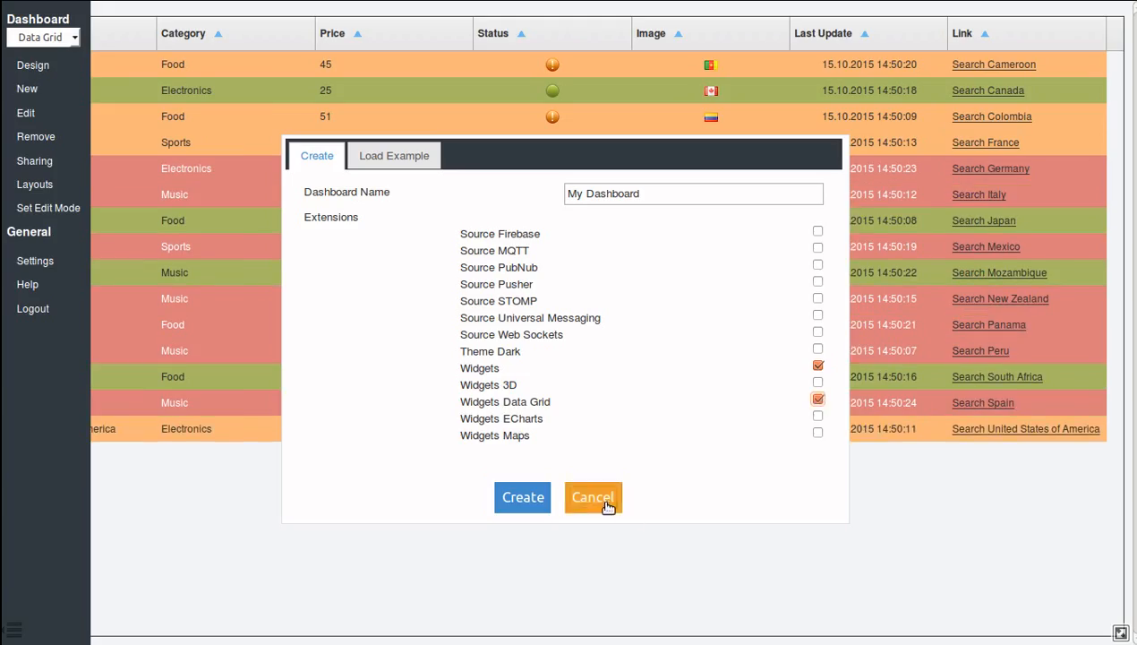
pyautogui.click(606, 504)
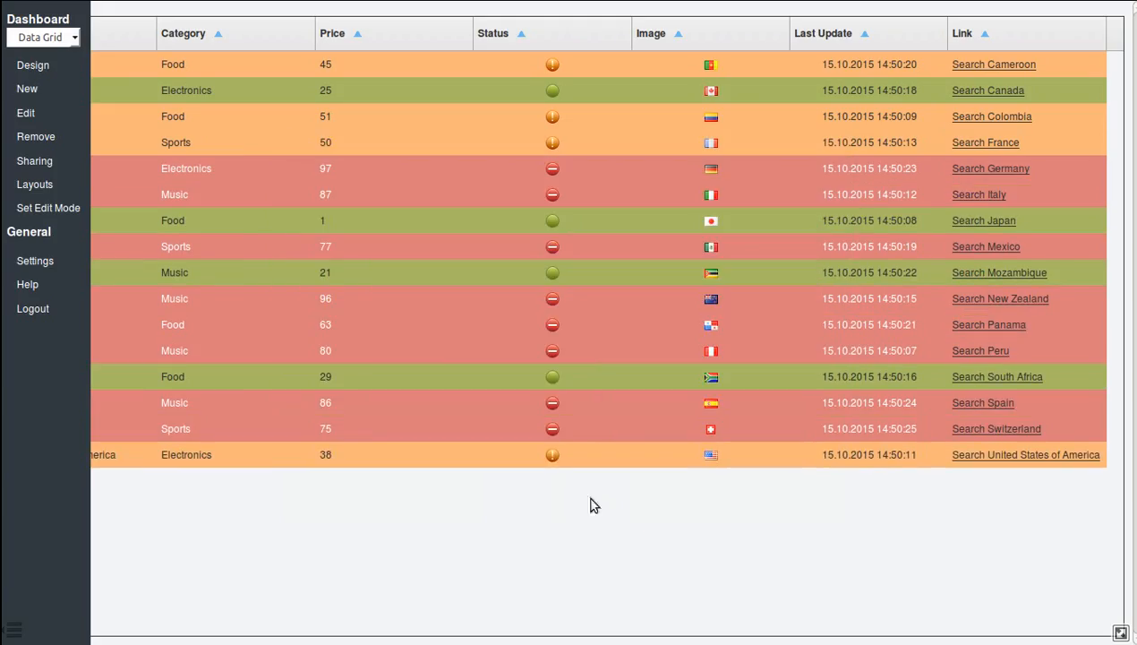
pyautogui.click(13, 632)
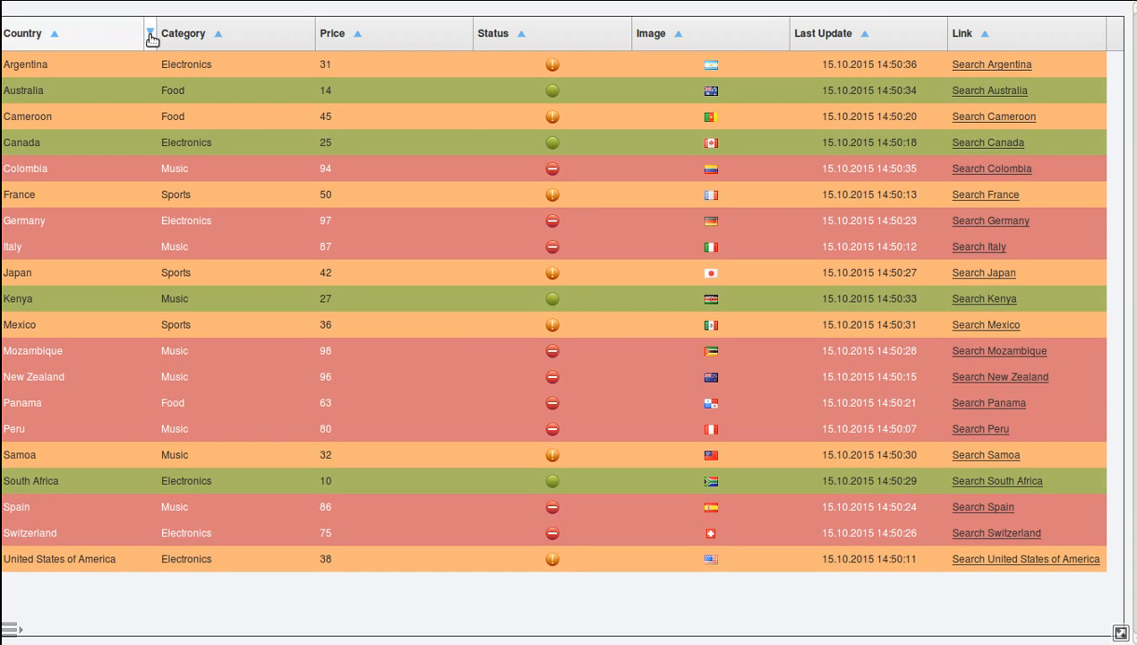
# Widen the Country column and hide the Category, Price and Status columns
pyautogui.moveTo(149, 33); pyautogui.dragTo(199, 37)
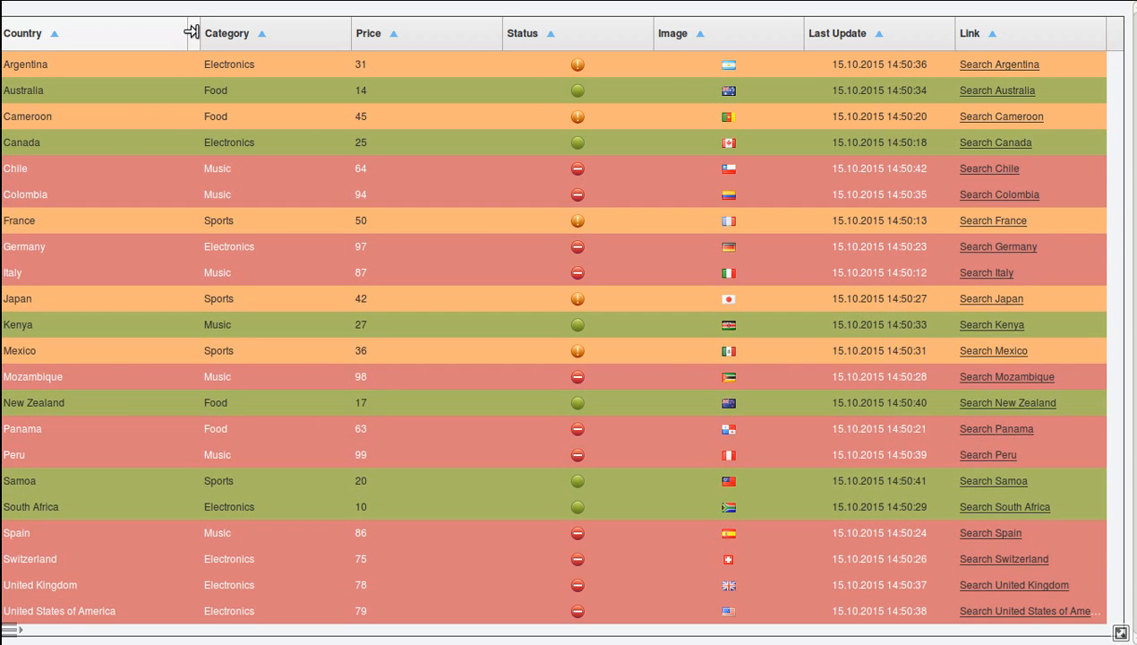
pyautogui.click(192, 33)
pyautogui.click(217, 91)
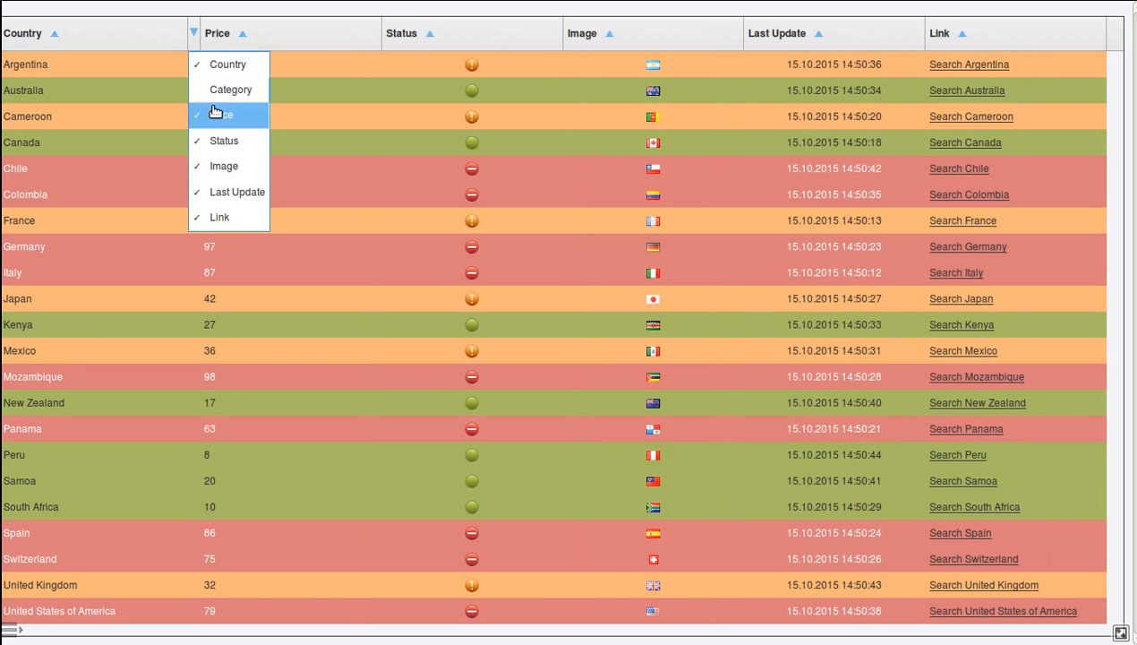
pyautogui.click(222, 115)
pyautogui.click(223, 140)
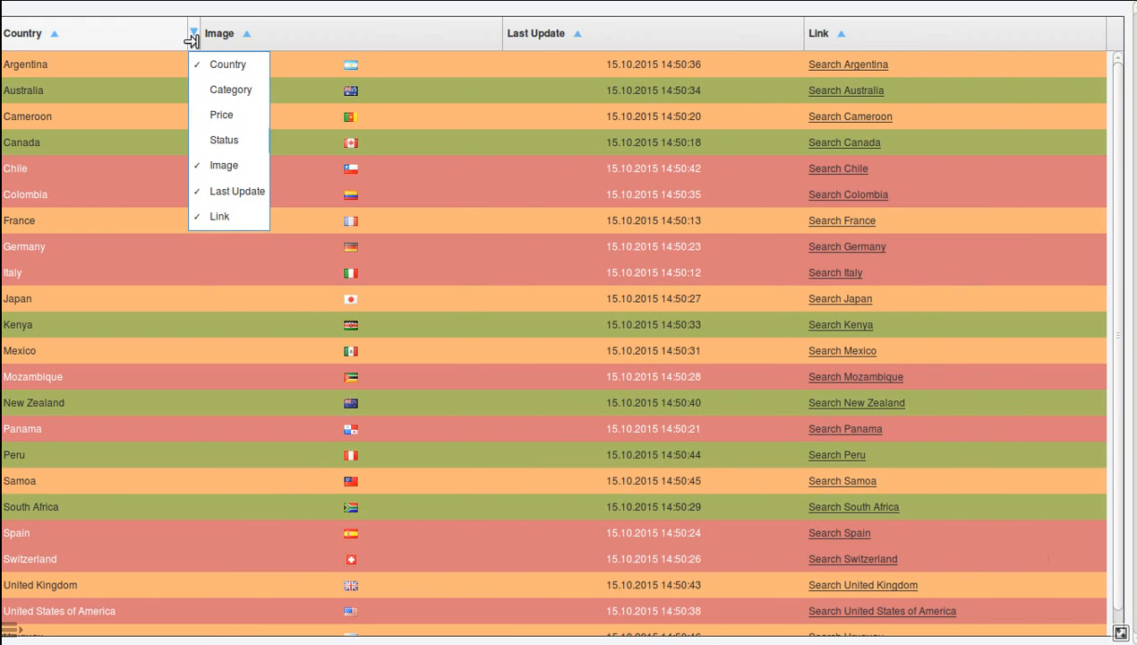
# Show the Category, Price and Status columns in the grid again and close the column list
pyautogui.click(221, 89)
pyautogui.click(222, 114)
pyautogui.click(219, 141)
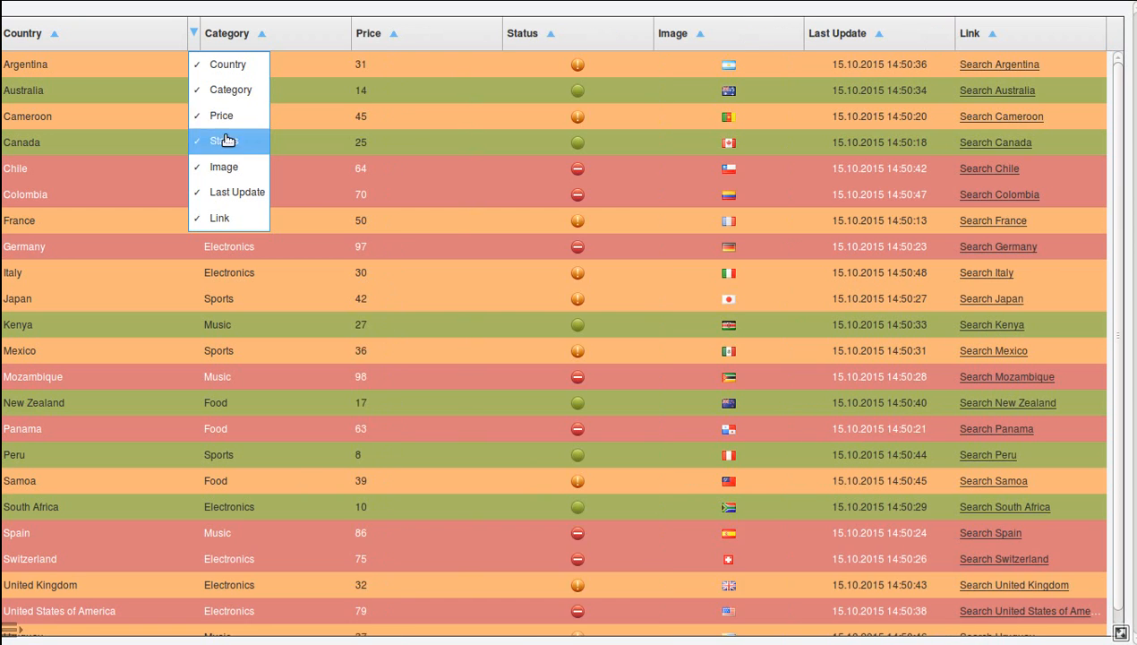
pyautogui.click(193, 36)
pyautogui.click(190, 40)
pyautogui.click(191, 36)
pyautogui.click(191, 36)
pyautogui.click(120, 147)
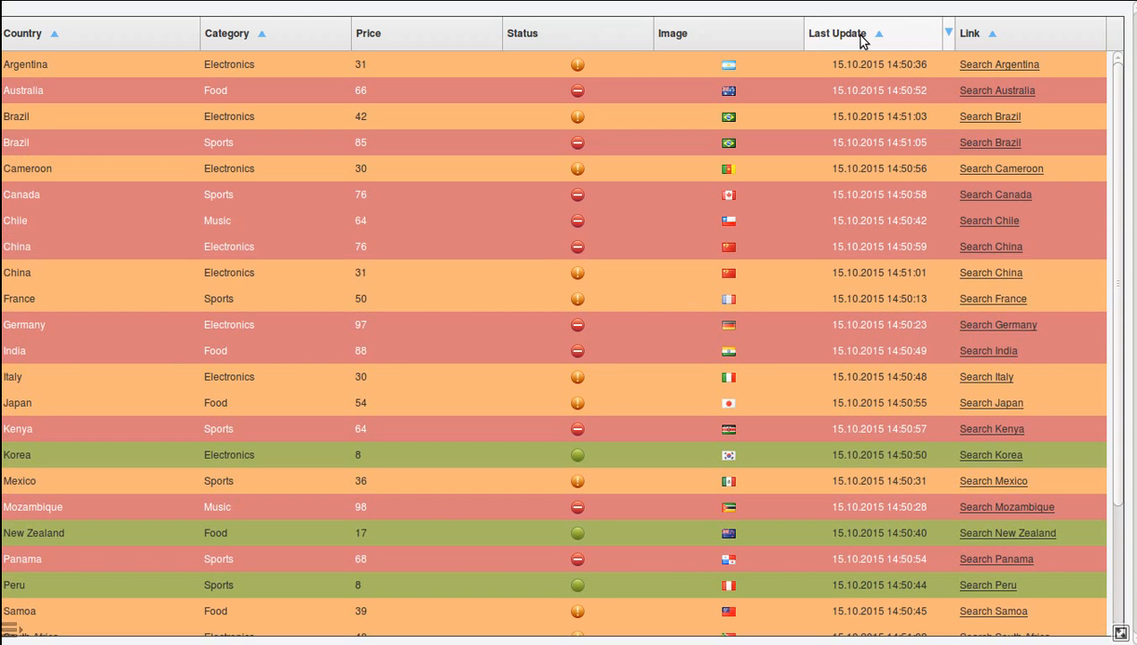
# Remove sorting from the Last Update, Link and Country columns, and sort the grid ascending by Category and Price
pyautogui.click(859, 36)
pyautogui.click(861, 36)
pyautogui.click(1001, 33)
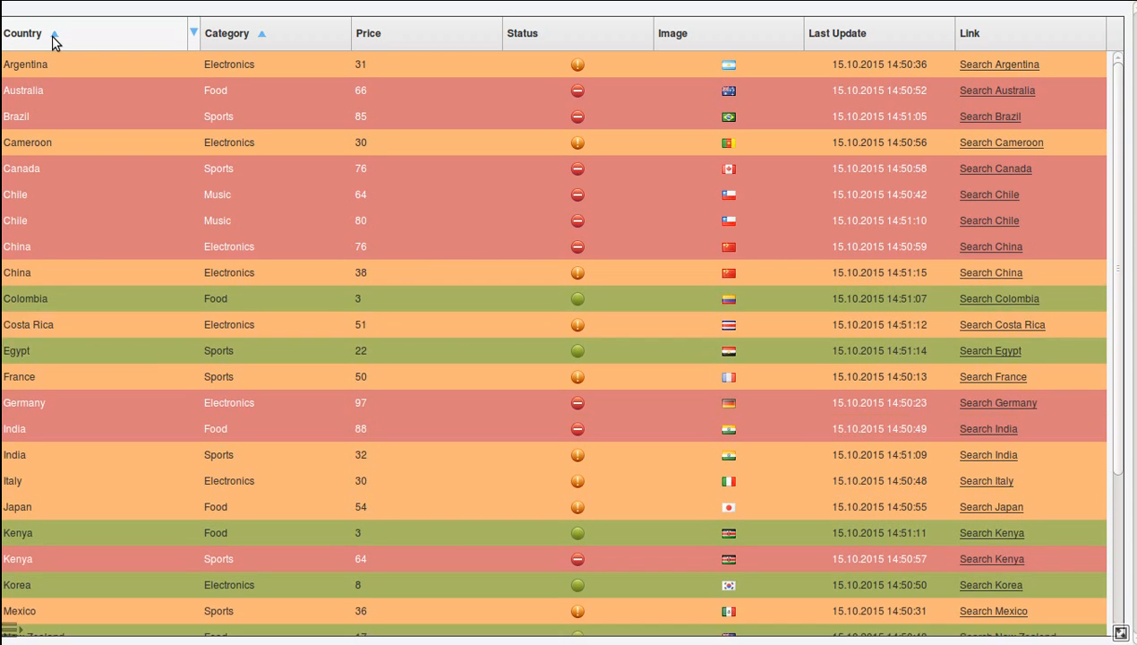
pyautogui.click(52, 36)
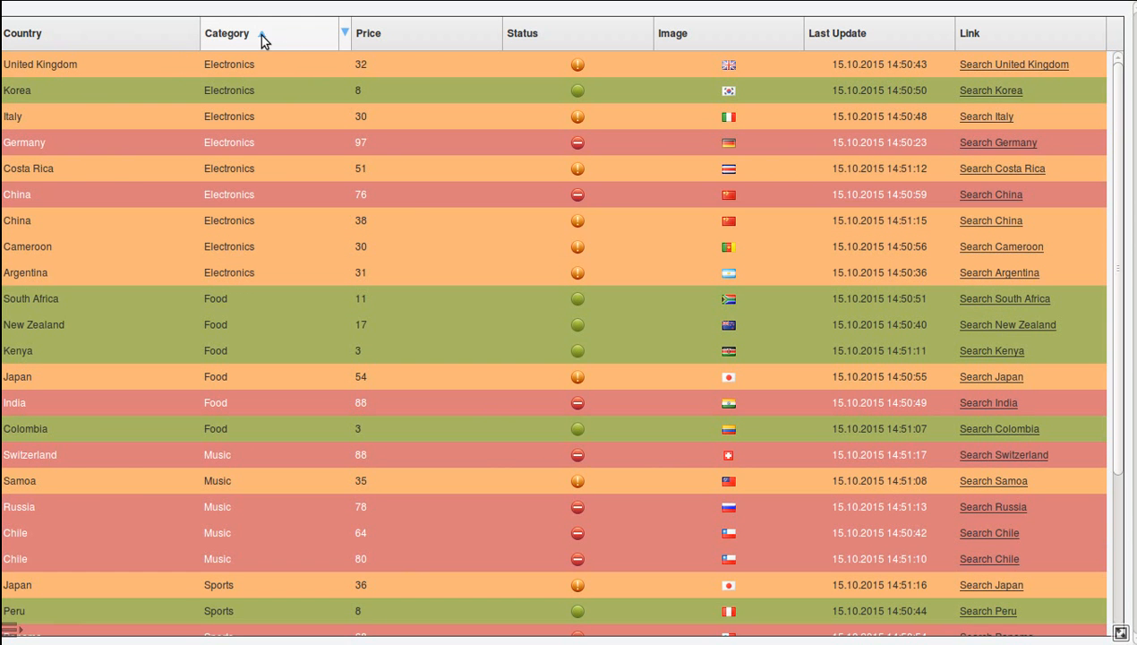
pyautogui.click(448, 46)
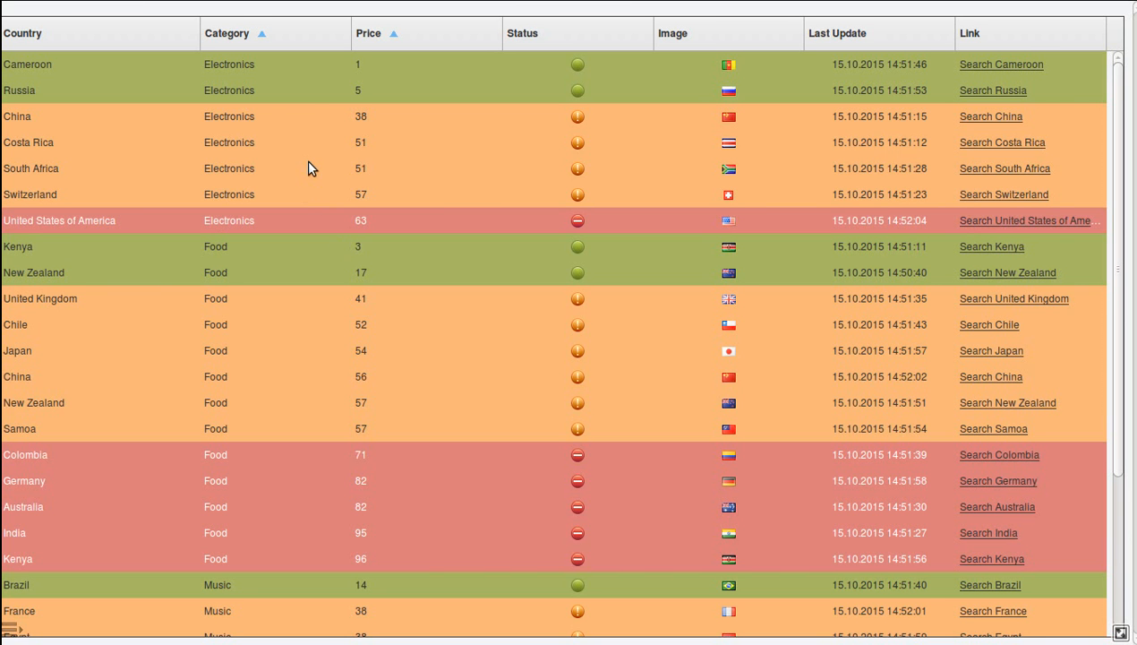
# Open the grid's filter query and filter the rows by "af"
pyautogui.rightClick(307, 158)
pyautogui.click(335, 169)
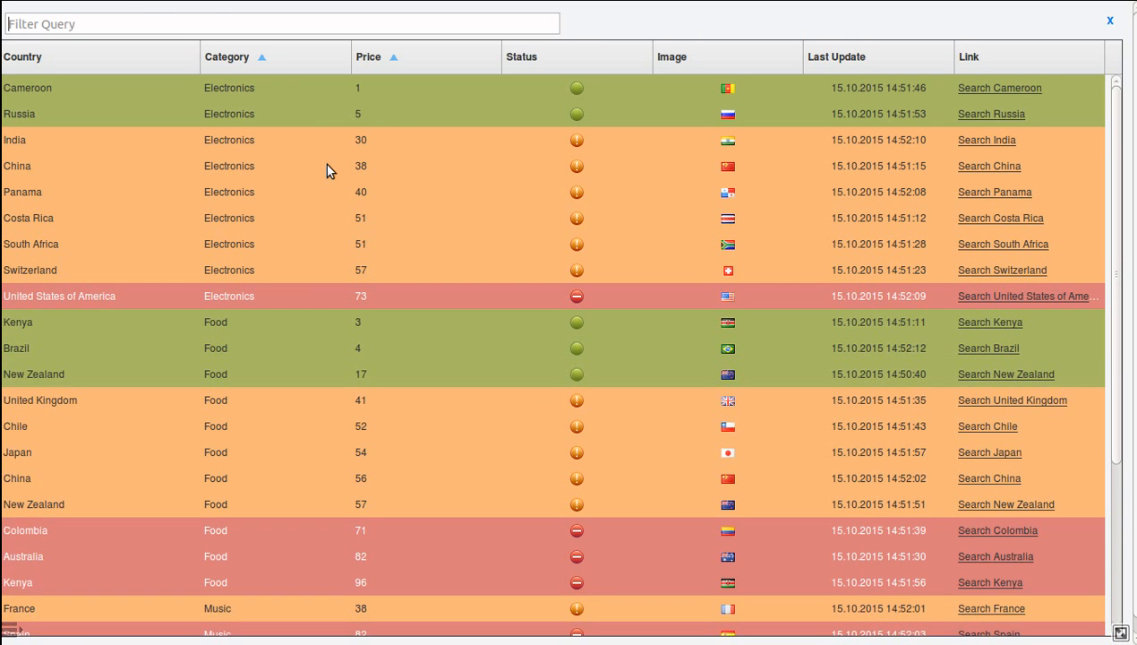
pyautogui.write('a')
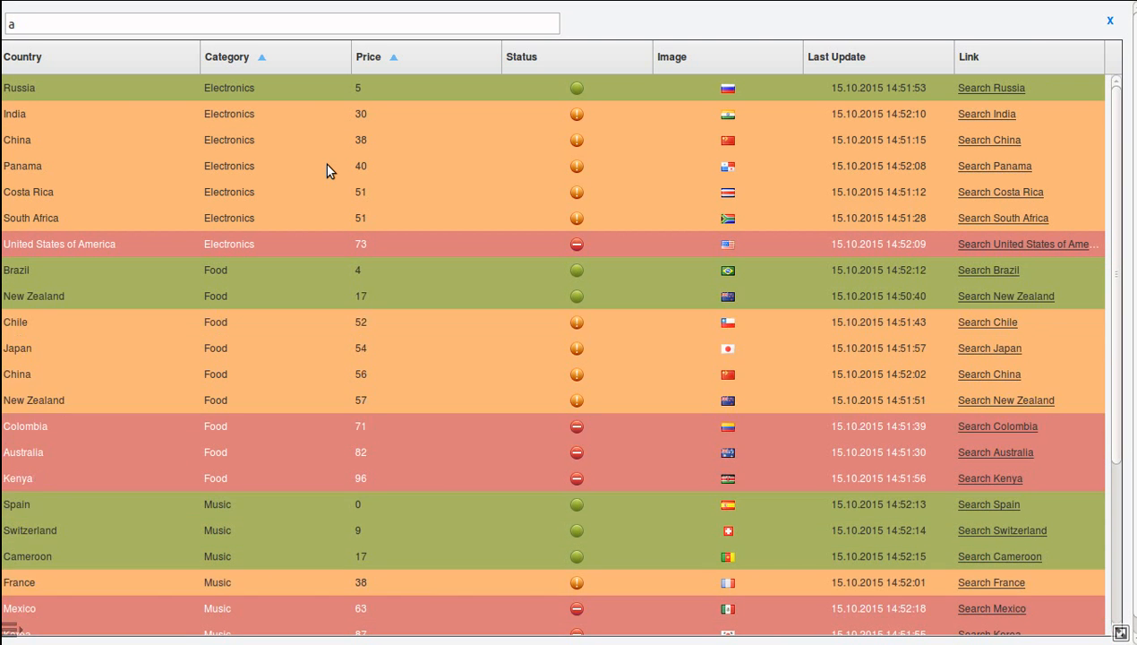
pyautogui.write('f')
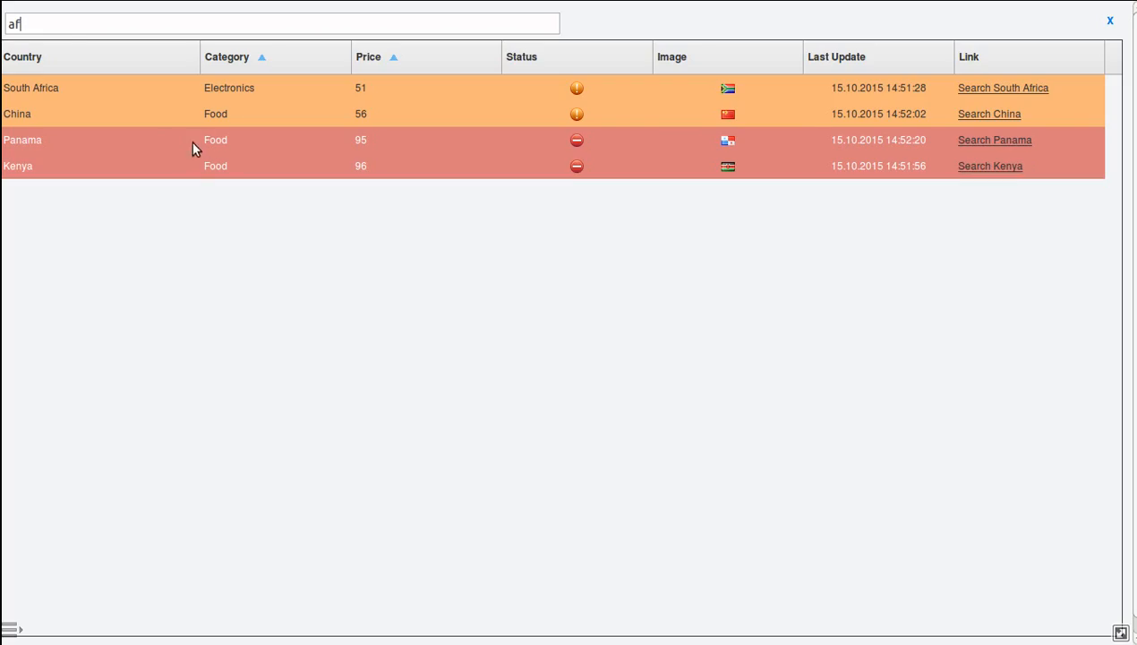
# Replace the filter query with "india"
pyautogui.press('BackSpace')
pyautogui.press('BackSpace')
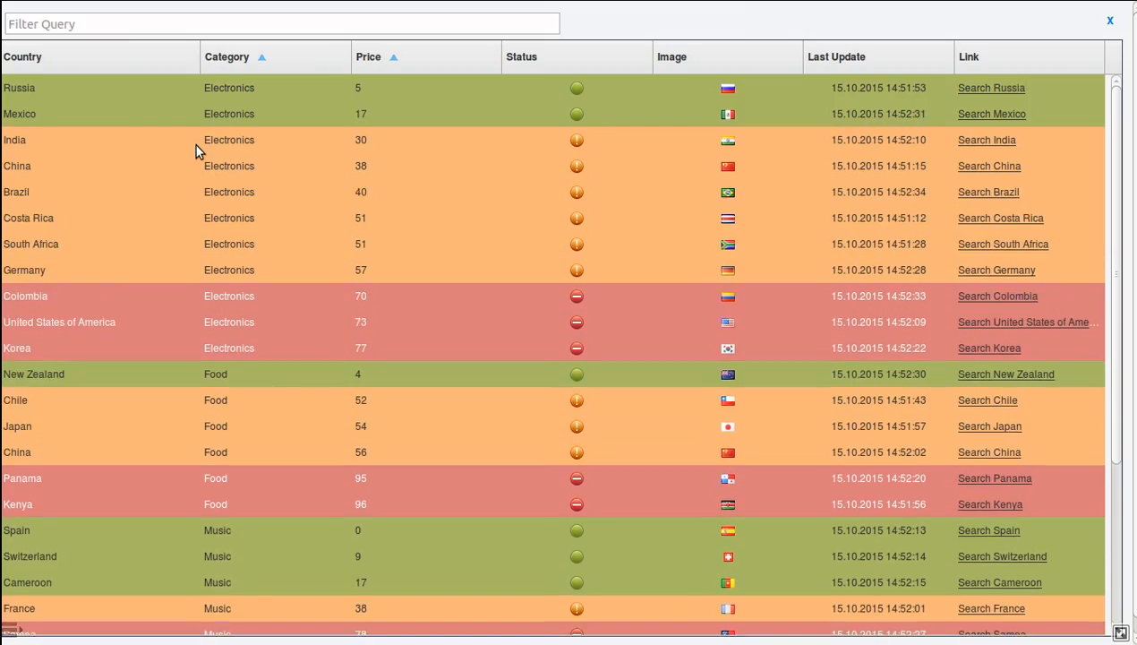
pyautogui.write('india')
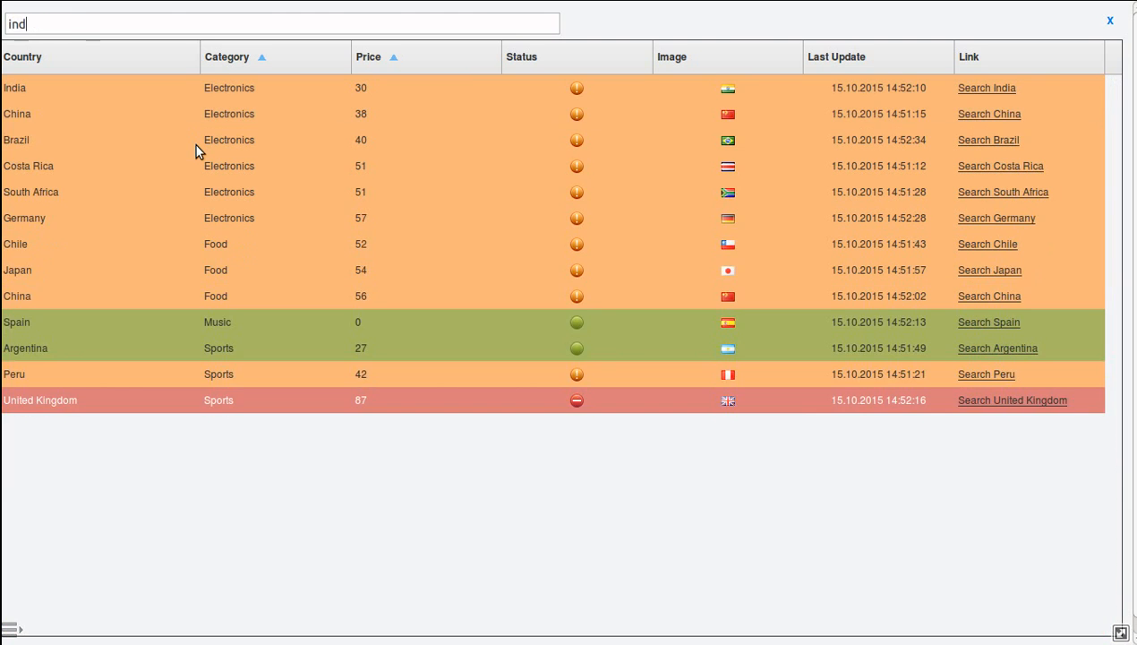
# Replace the filter query with "Food" to filter the rows by category
pyautogui.press('BackSpace')
pyautogui.press('BackSpace')
pyautogui.press('BackSpace')
pyautogui.press('BackSpace')
pyautogui.press('BackSpace')
pyautogui.write('Food')
# Clear the filter query and close the grid's filter
pyautogui.press('BackSpace')
pyautogui.press('BackSpace')
pyautogui.press('BackSpace')
pyautogui.press('BackSpace')
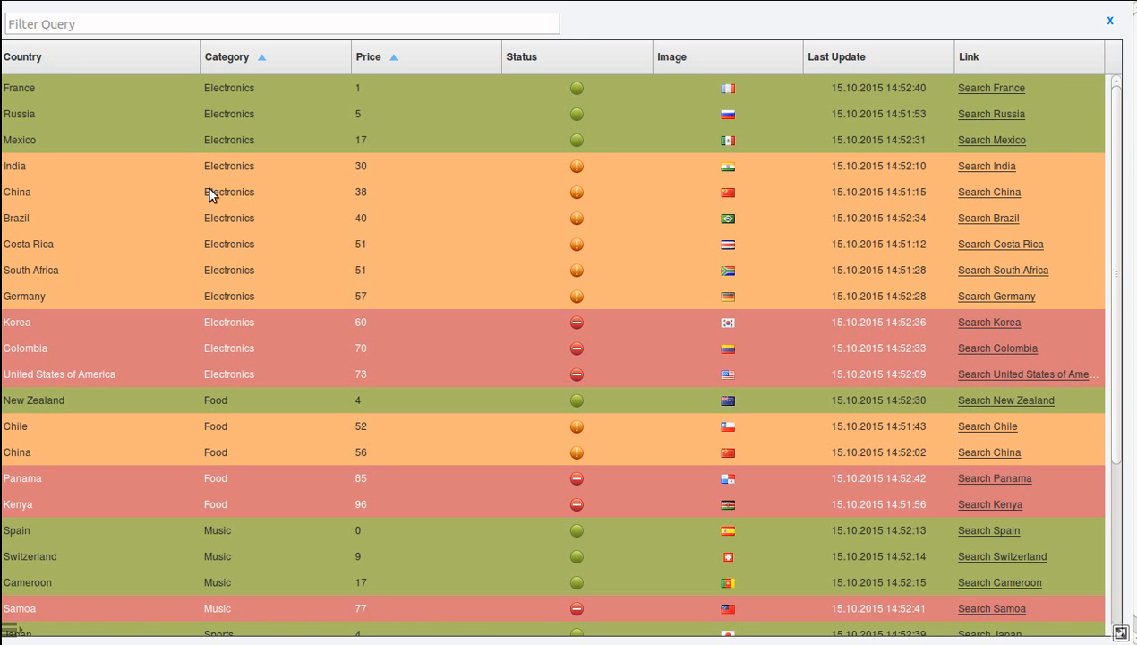
pyautogui.click(1110, 21)
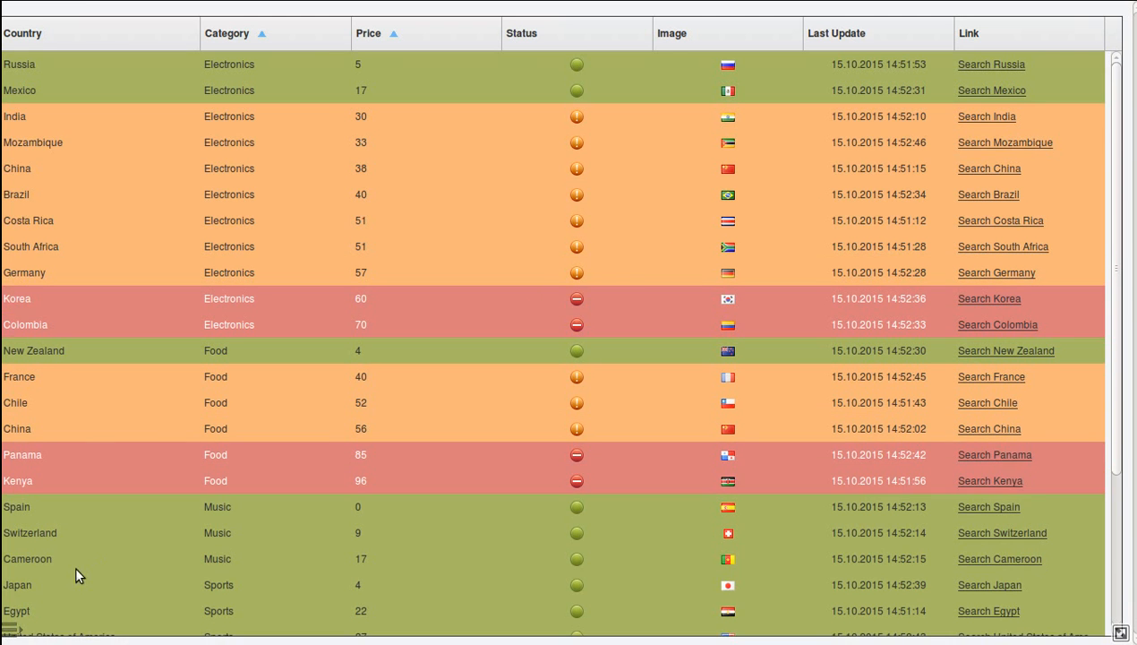
# Open the dashboard's design view and the column configuration of the Data Grid widget
pyautogui.click(16, 630)
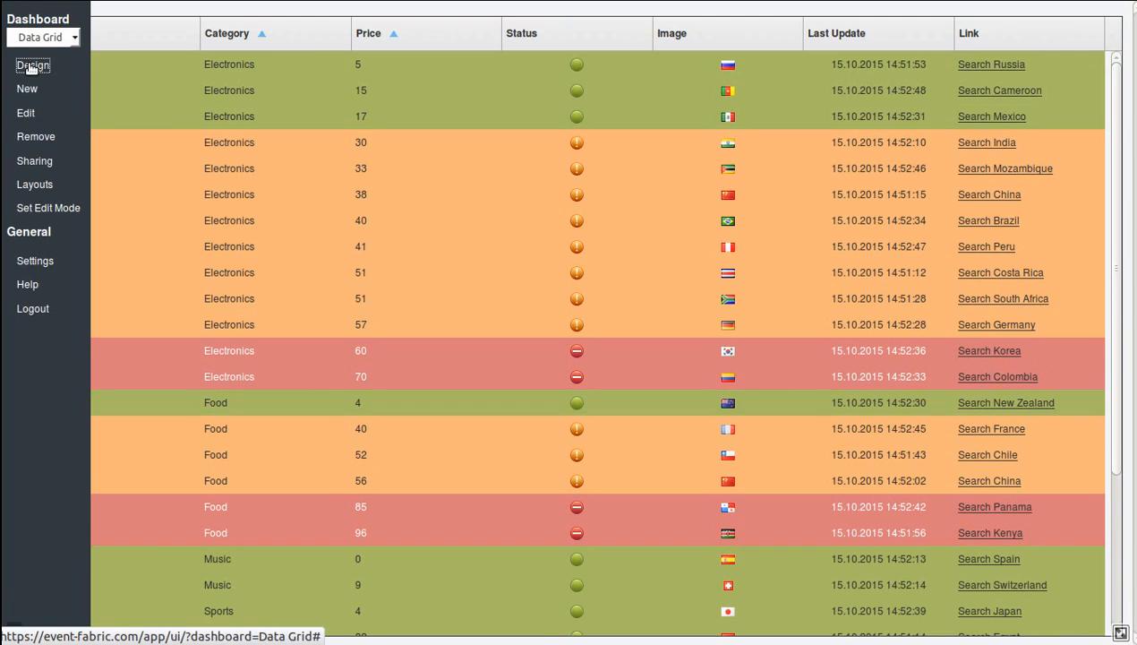
pyautogui.click(32, 65)
pyautogui.moveTo(383, 186)
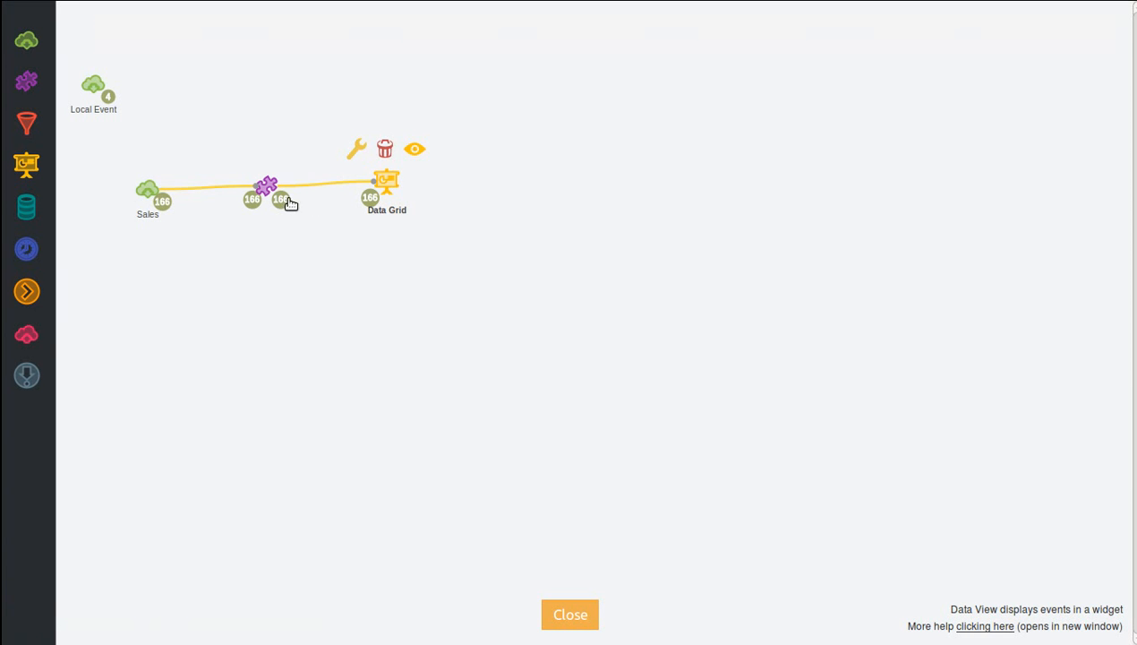
pyautogui.click(354, 152)
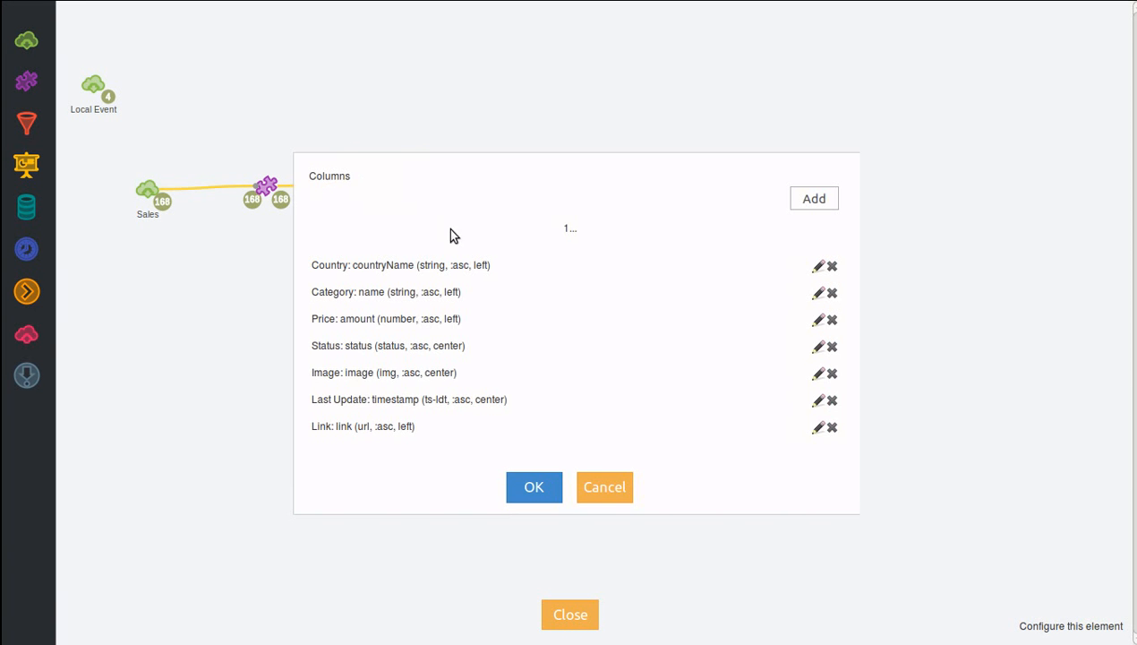
pyautogui.click(803, 199)
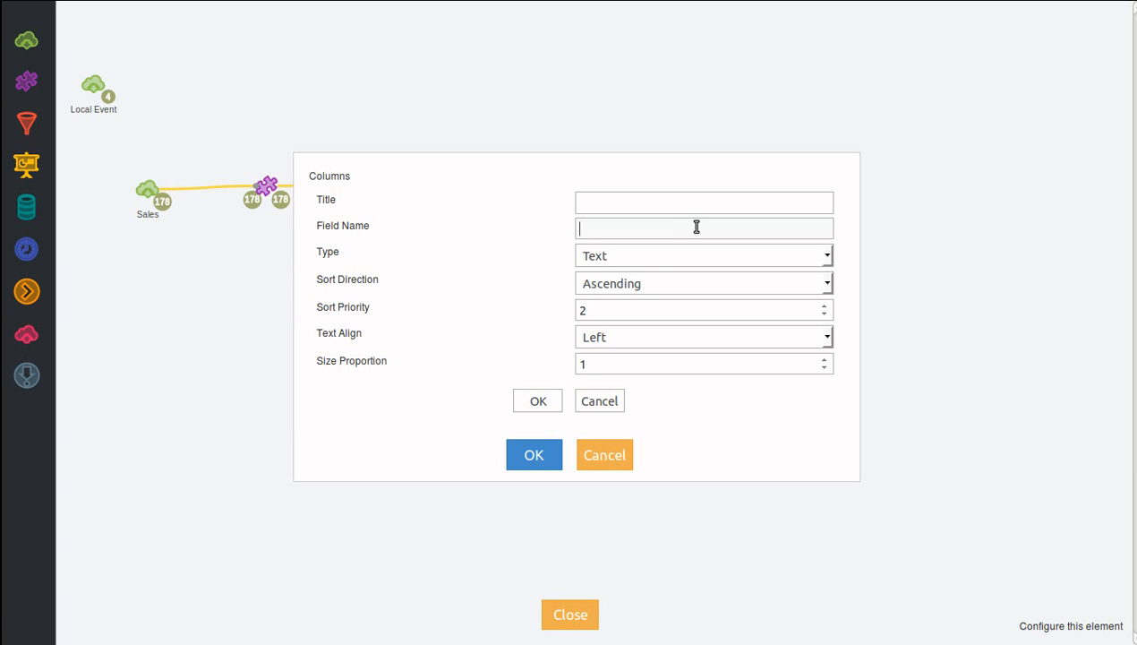
pyautogui.click(607, 257)
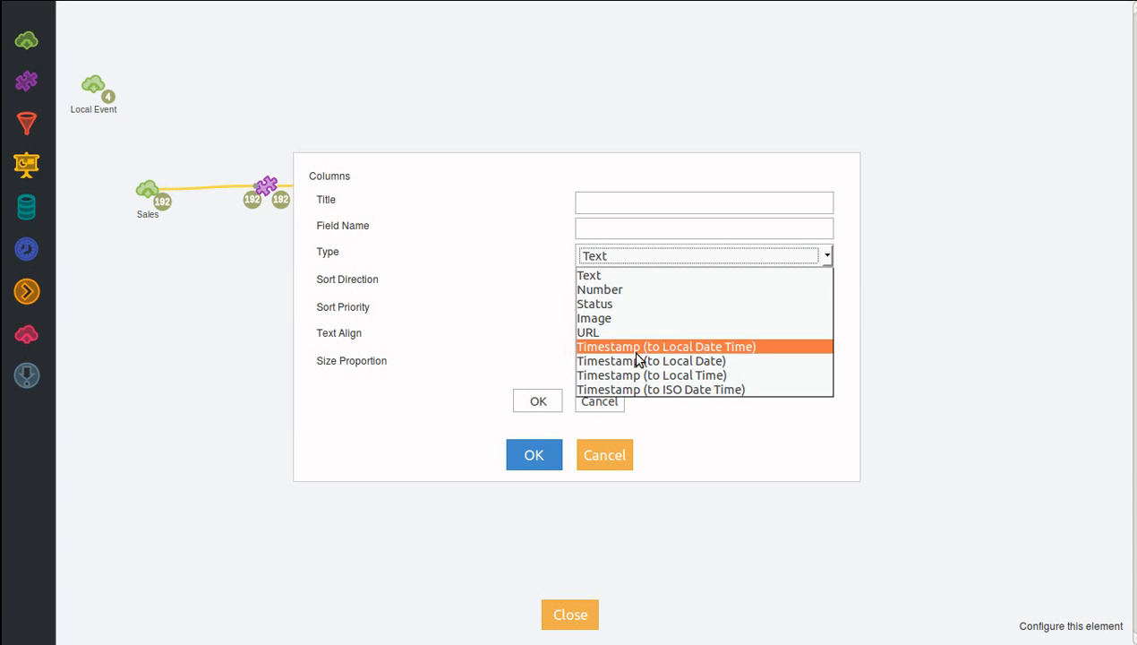
pyautogui.click(566, 287)
pyautogui.click(639, 287)
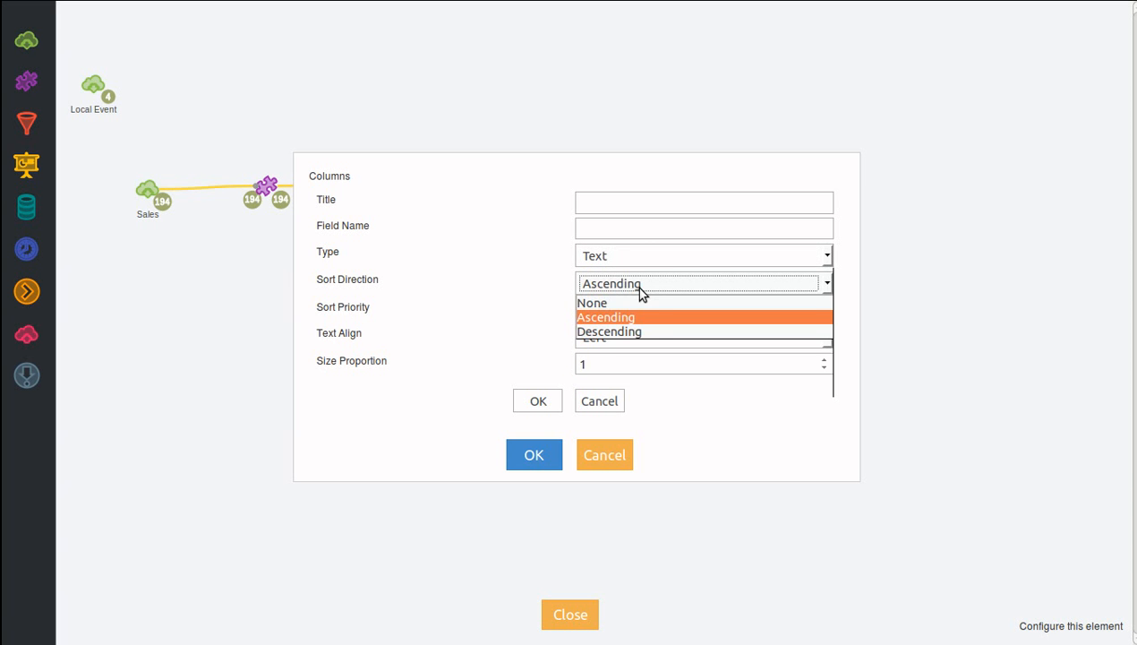
pyautogui.click(629, 298)
pyautogui.moveTo(630, 310); pyautogui.dragTo(559, 310)
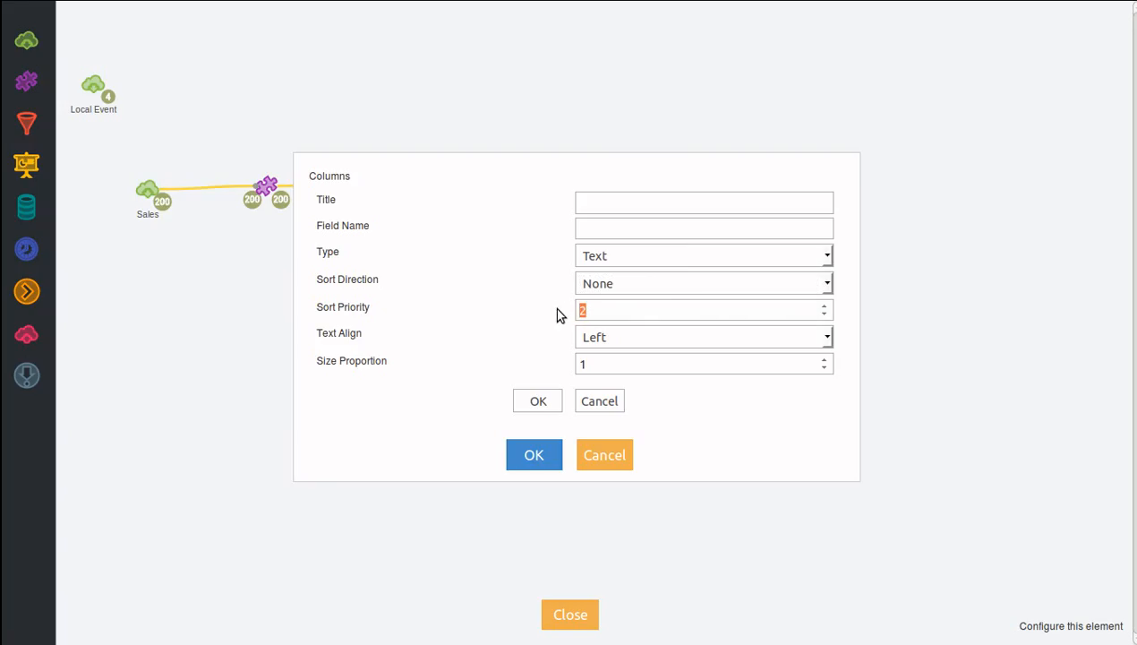
pyautogui.click(614, 337)
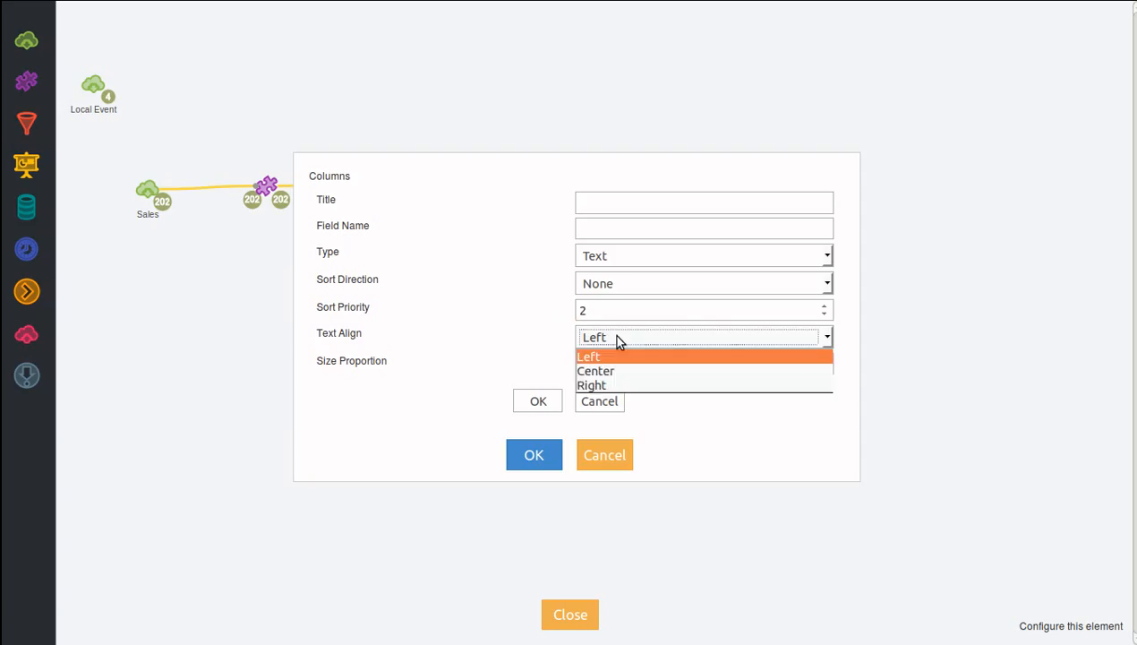
pyautogui.click(600, 360)
pyautogui.moveTo(609, 362)
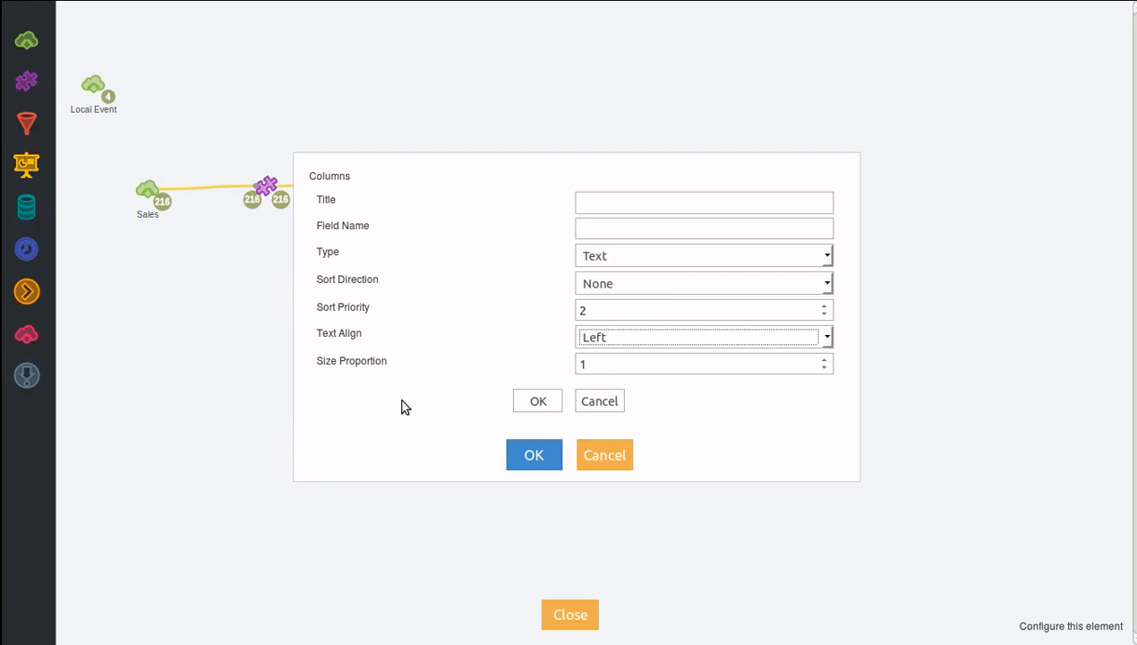
pyautogui.moveTo(594, 363); pyautogui.dragTo(579, 363)
pyautogui.write('2')
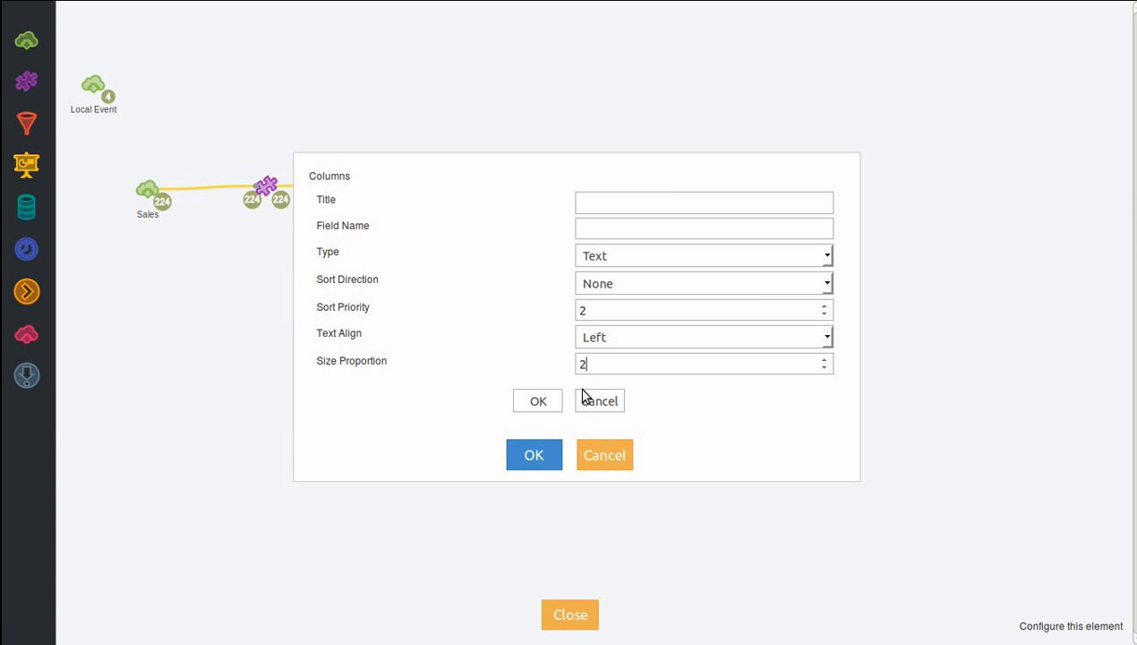
pyautogui.click(600, 402)
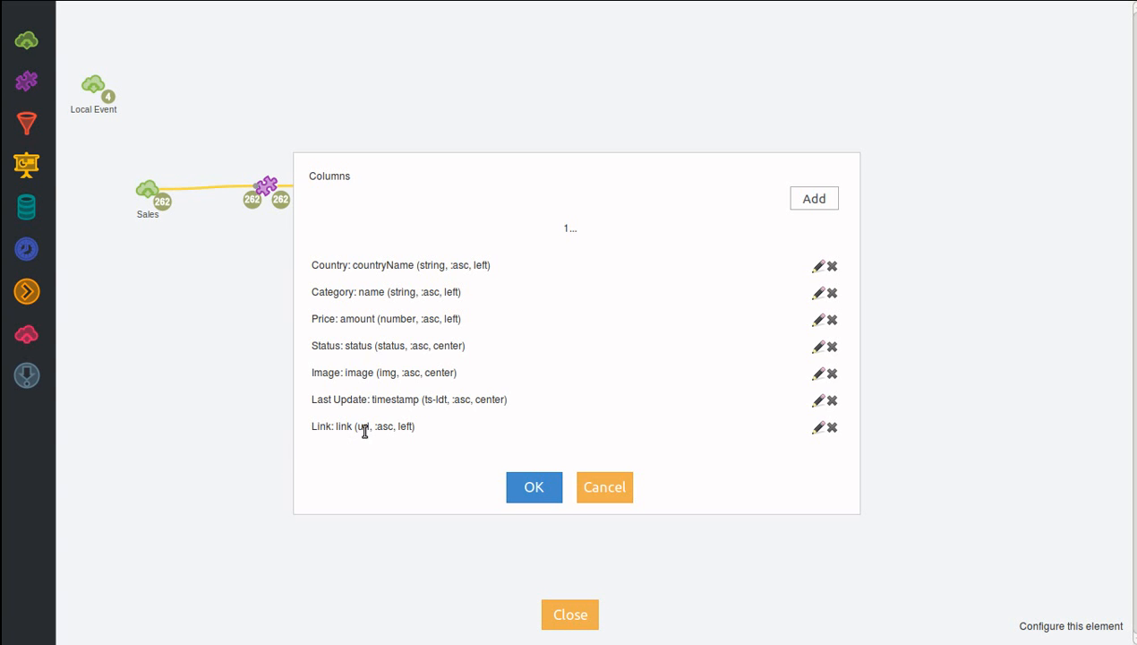
pyautogui.click(623, 485)
# Examine the output events of the node between Sales and Data Grid, and close the output view
pyautogui.click(287, 202)
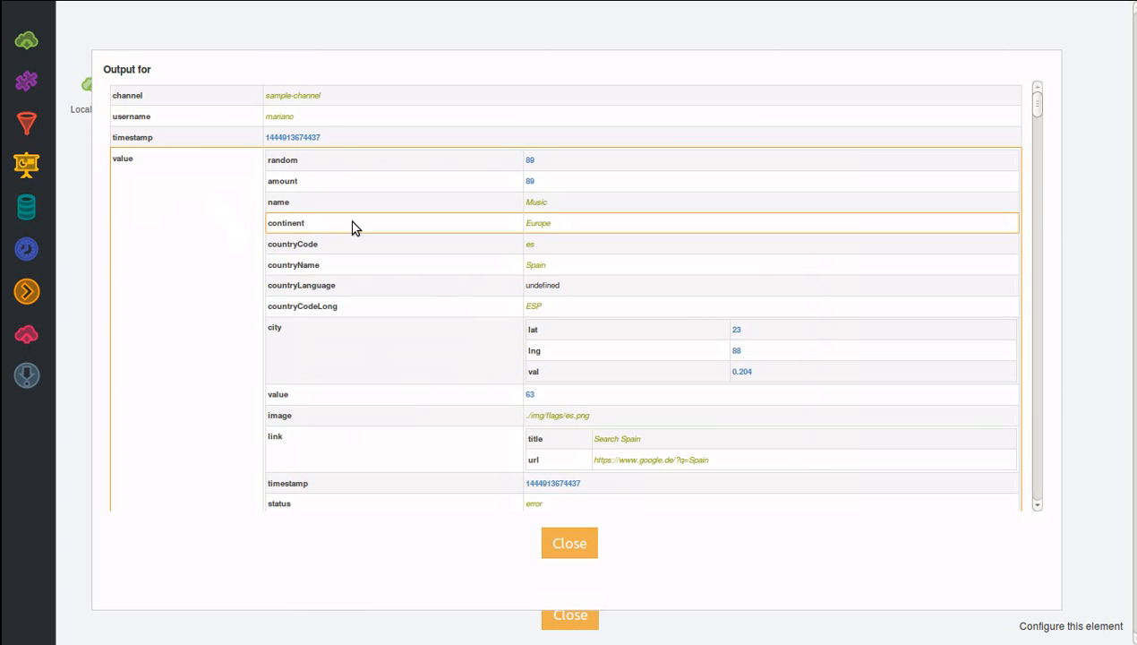
pyautogui.scroll(-10, 352, 228)
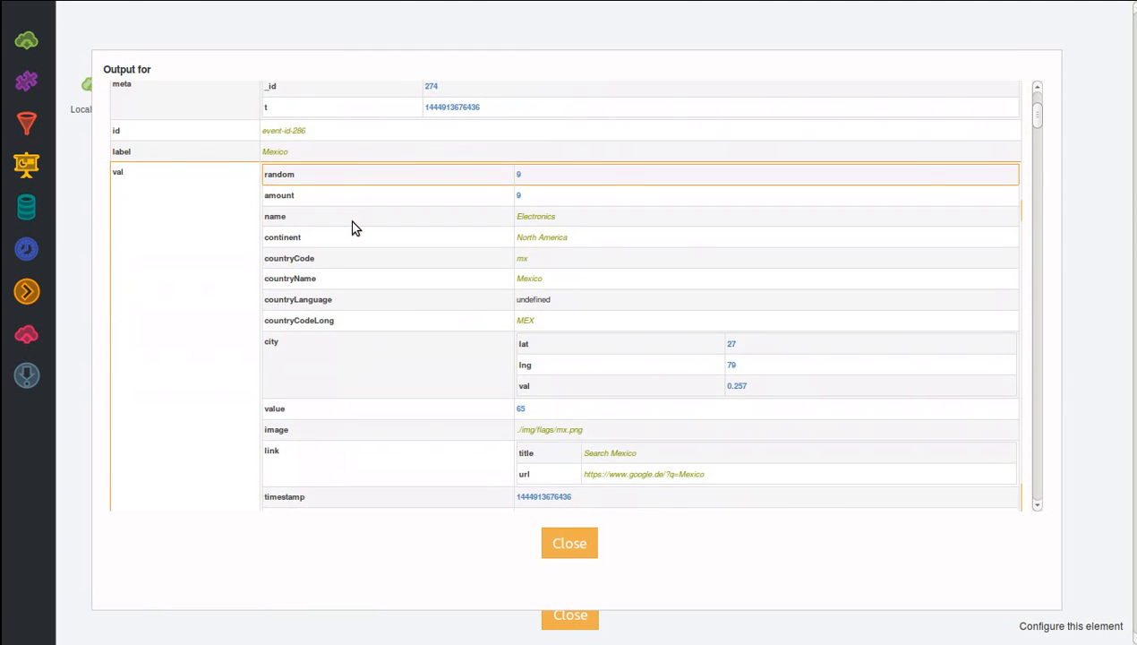
pyautogui.scroll(-6, 352, 228)
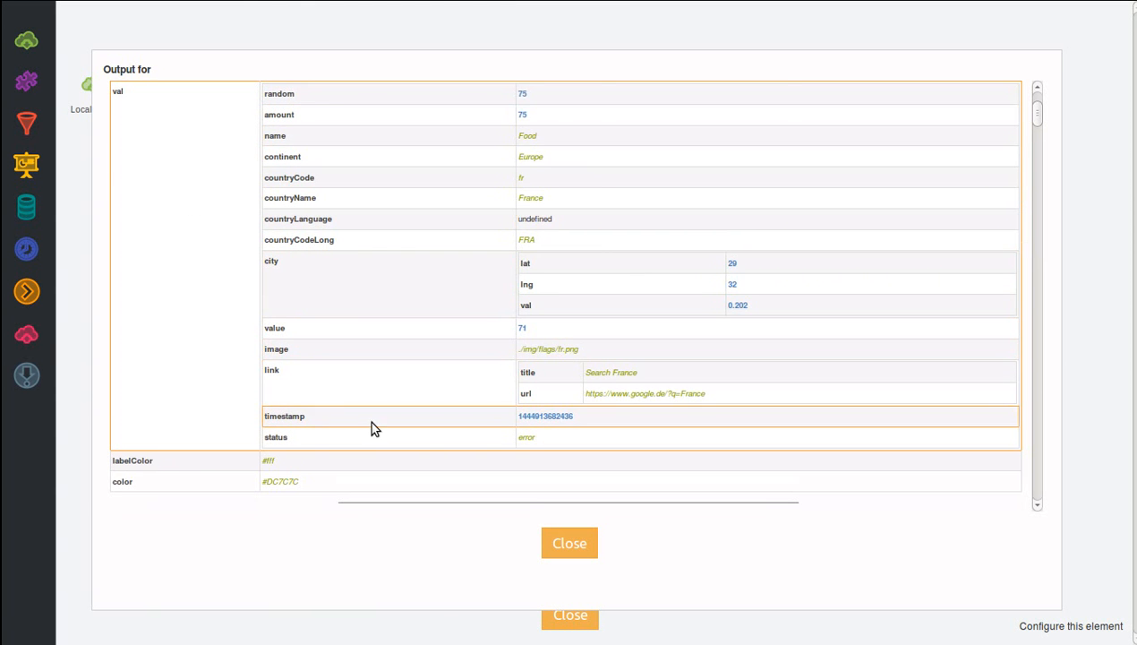
pyautogui.click(571, 544)
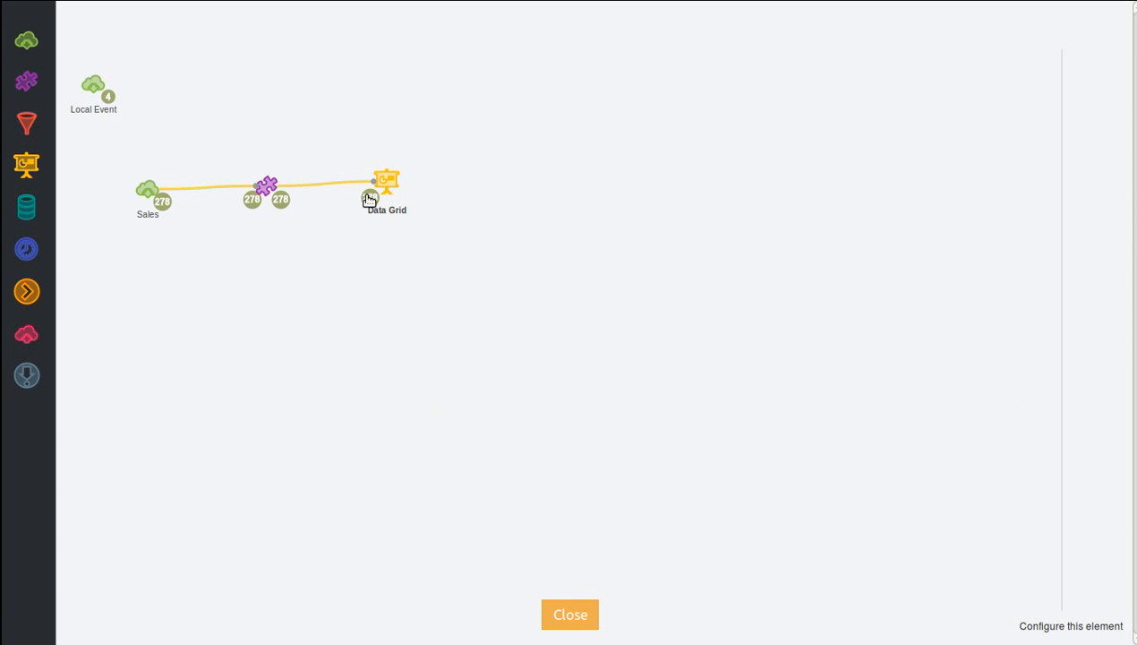
# Review the column configuration of the Data Grid widget and dismiss it without making changes
pyautogui.moveTo(377, 175)
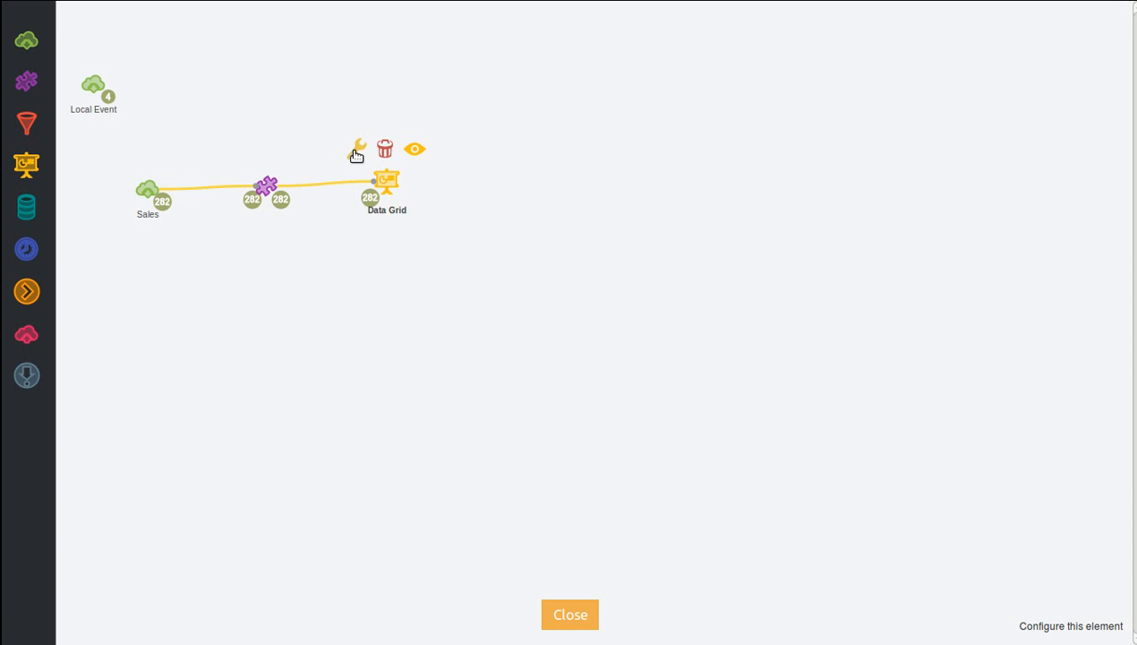
pyautogui.click(356, 149)
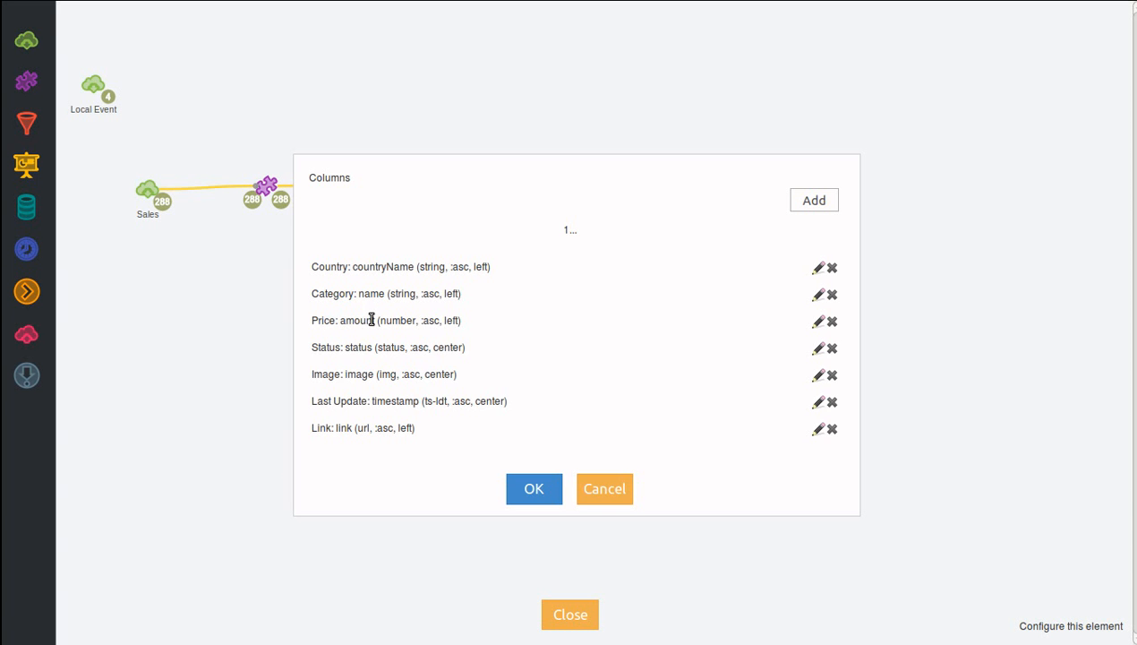
pyautogui.click(596, 492)
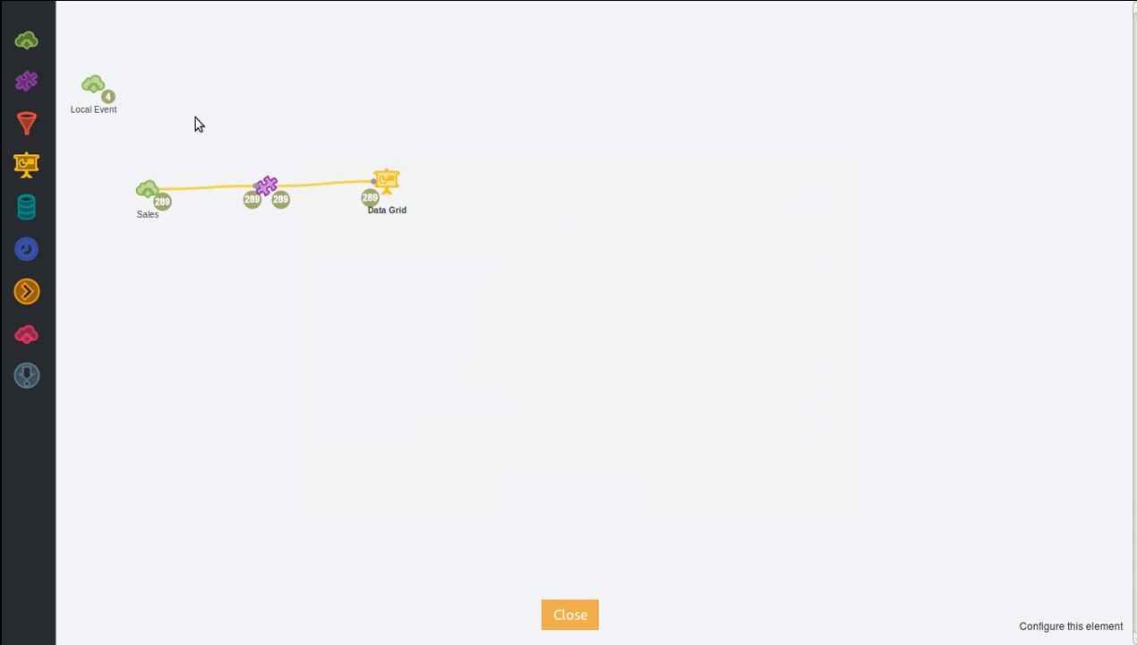
# Examine the input events of the Data Grid widget, including their nested value fields, and return to the dashboard
pyautogui.click(372, 196)
pyautogui.scroll(-10, 378, 217)
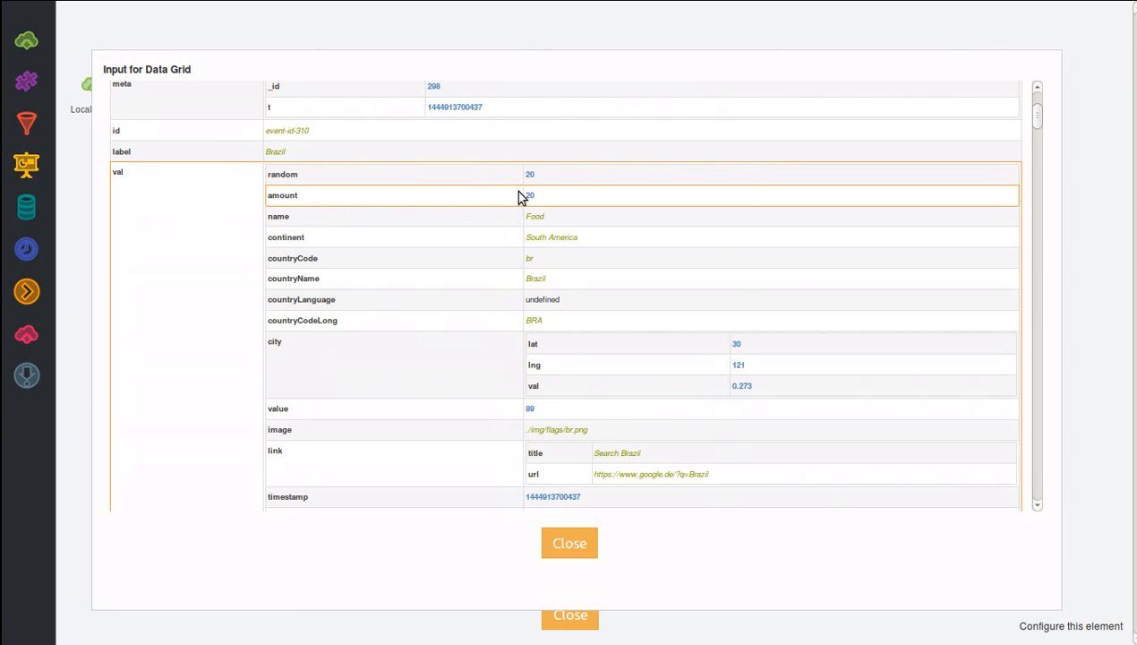
pyautogui.click(570, 543)
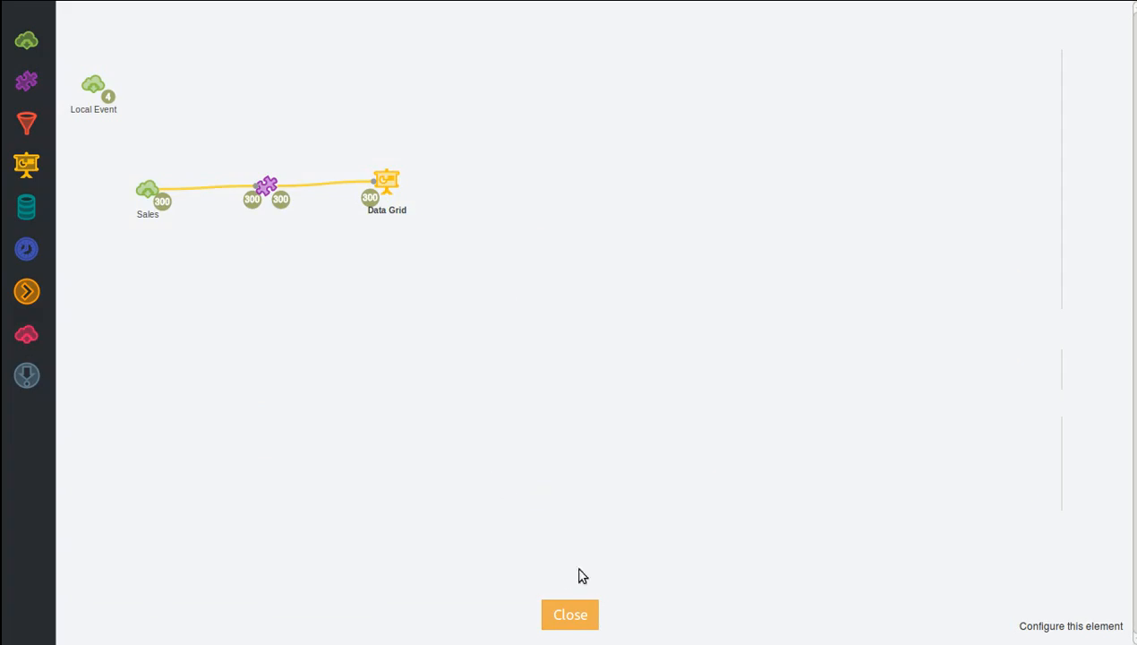
pyautogui.click(567, 618)
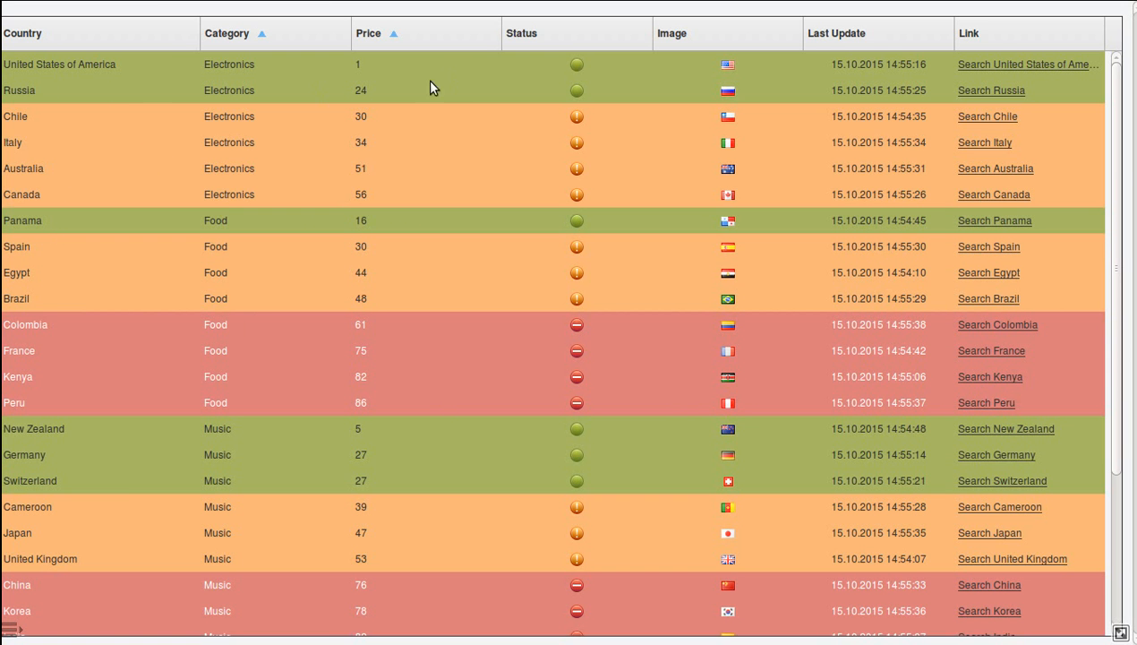
# Reopen the dashboard's design view, examine the adapter's output events down to the color field, and return to the grid
pyautogui.click(13, 627)
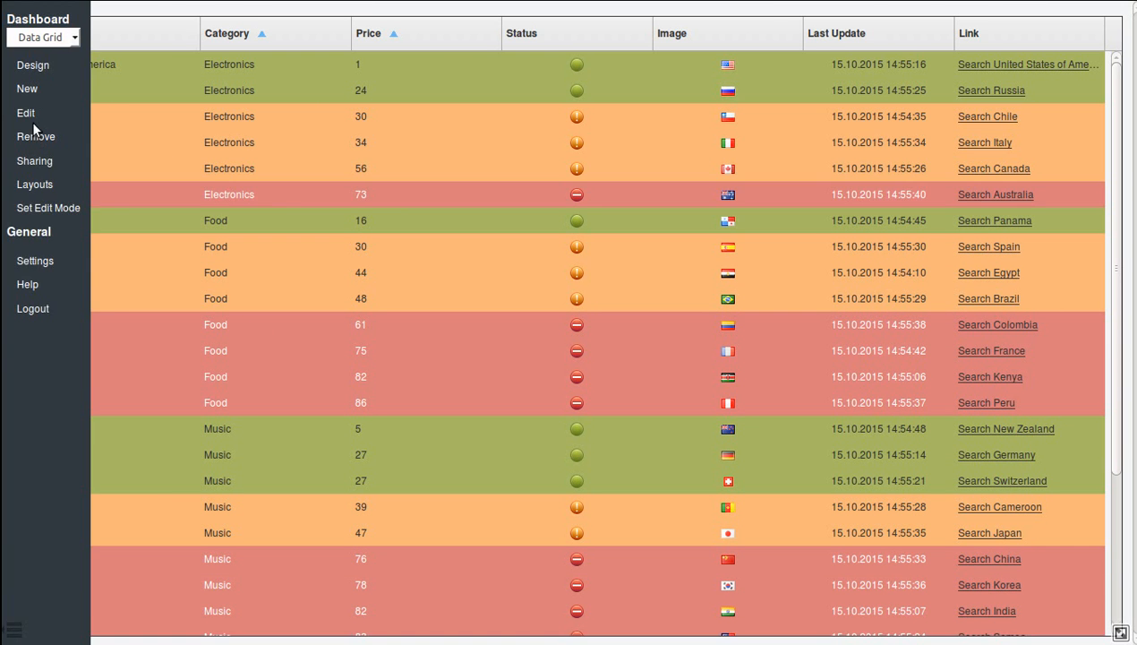
pyautogui.click(33, 65)
pyautogui.click(279, 198)
pyautogui.scroll(-4, 290, 203)
pyautogui.scroll(-5, 313, 348)
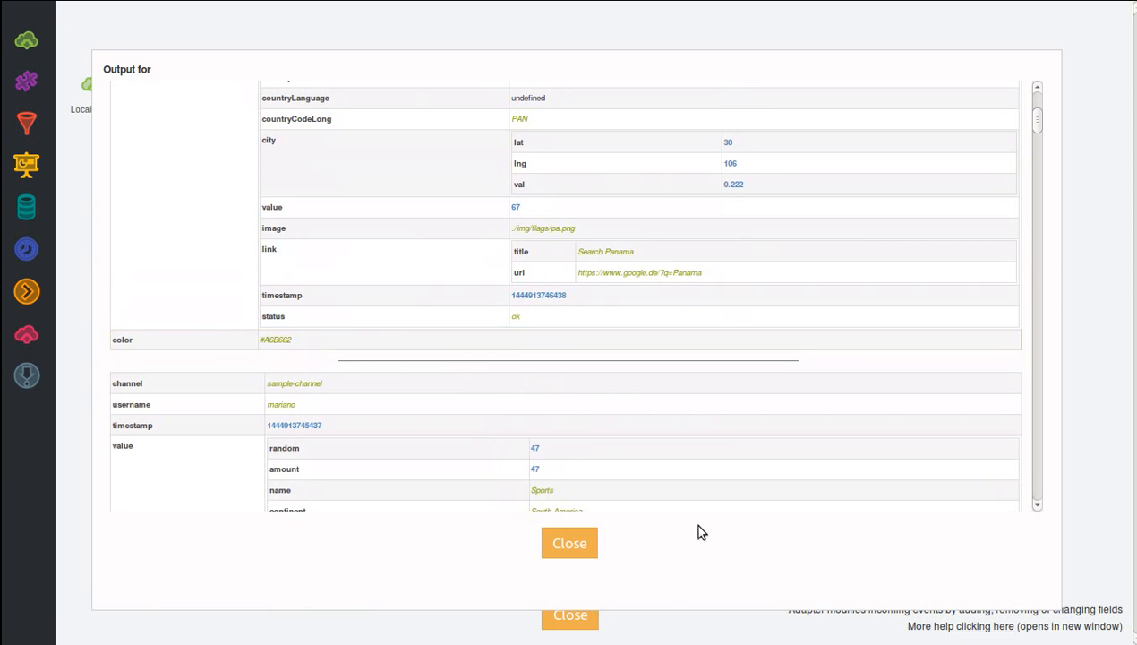
pyautogui.click(567, 544)
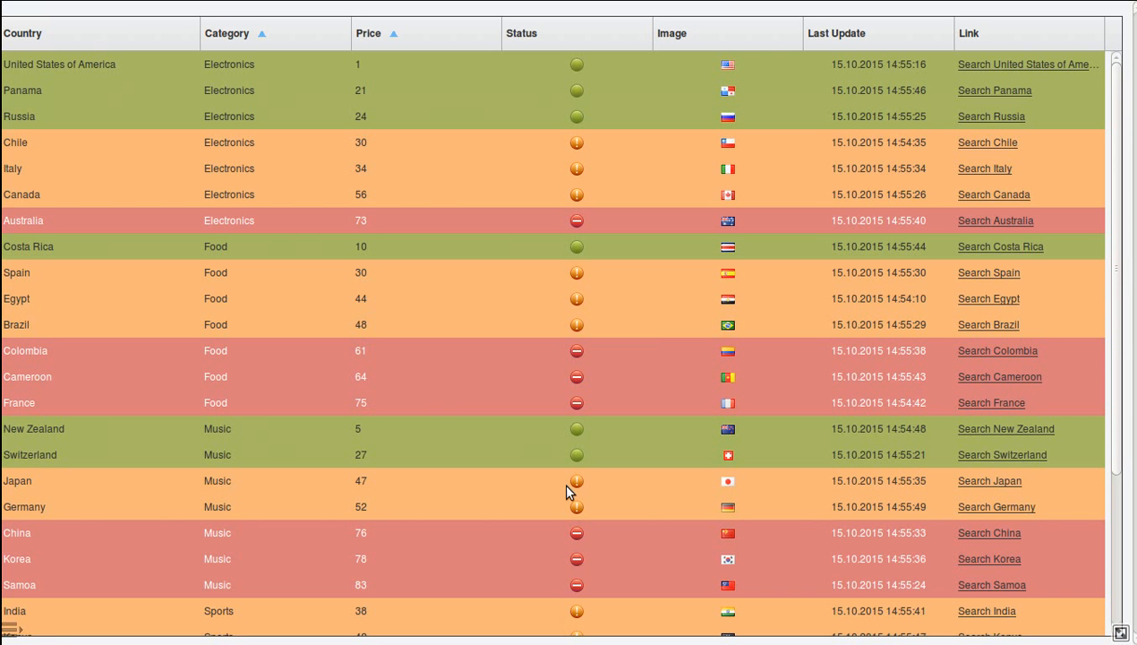